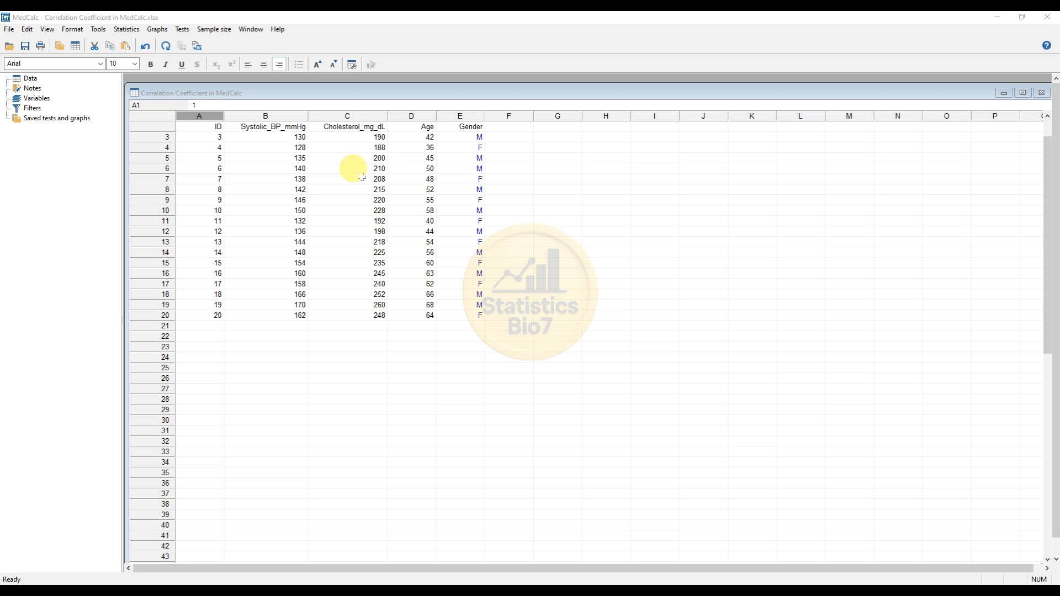
Set up a correlation coefficient analysis with Cholesterol_mg_dL as variable Y and Systolic_BP_mmHg as variable X
click(122, 32)
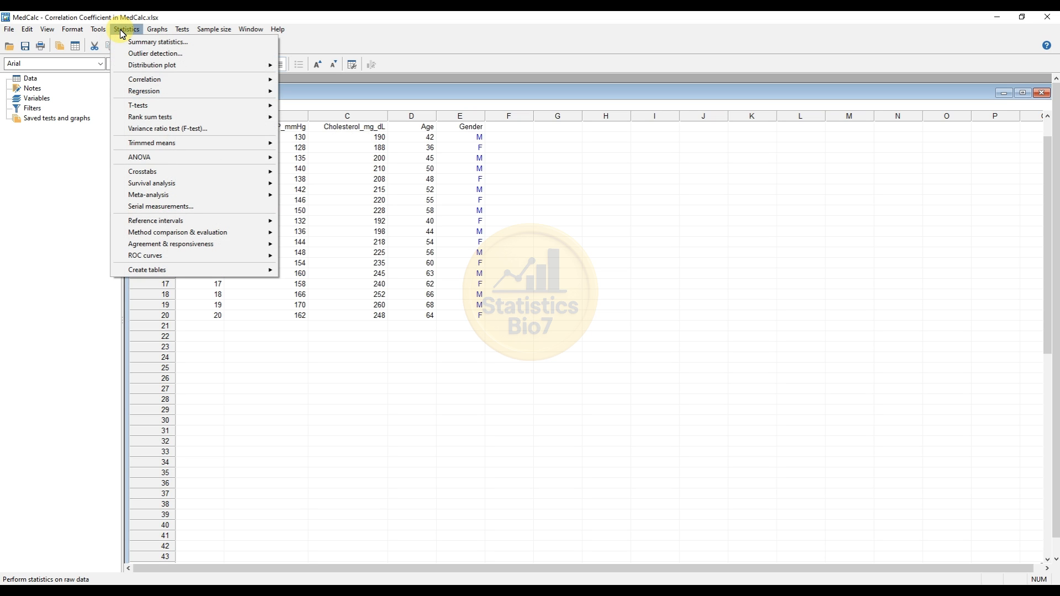
mouse_move(134, 87)
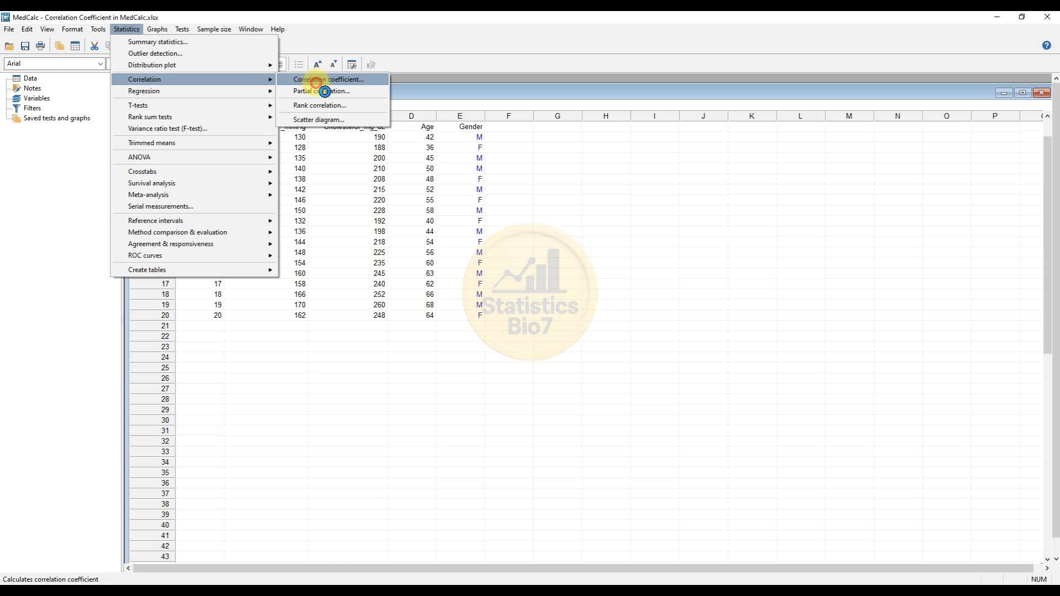
click(321, 80)
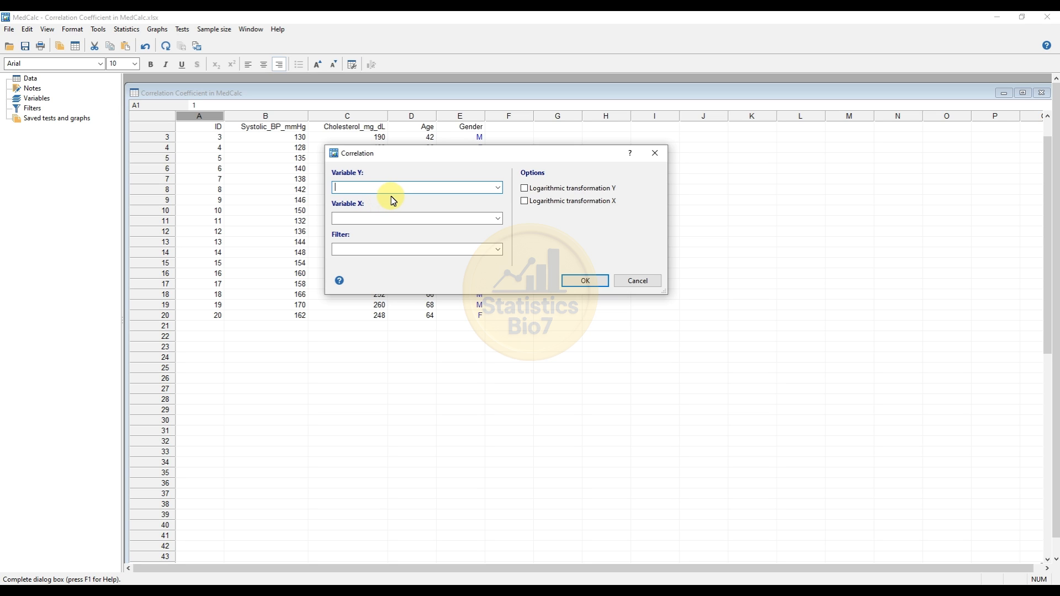
drag(362, 158, 480, 164)
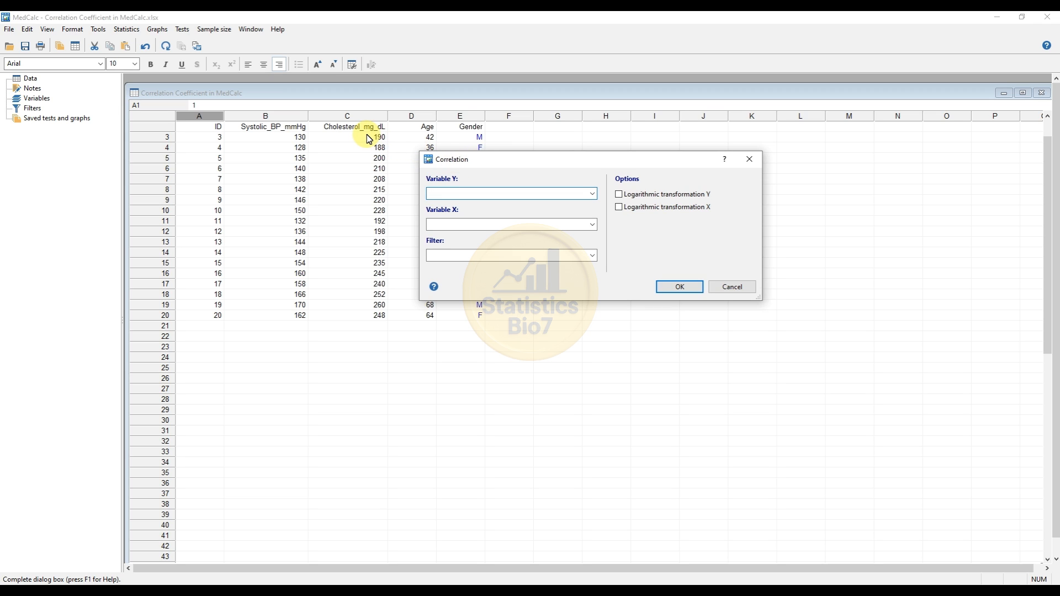
click(592, 194)
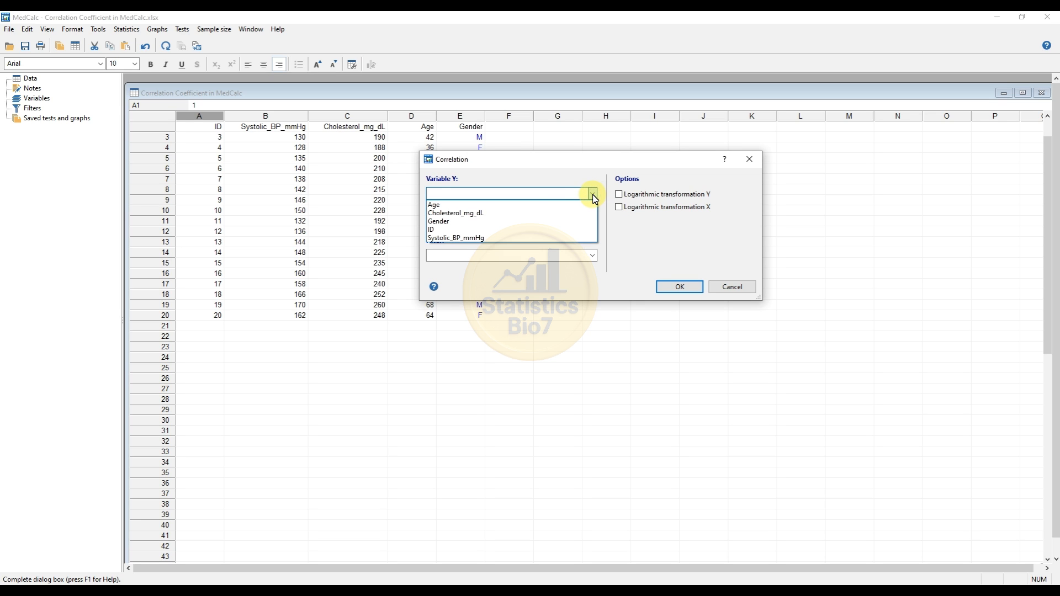
click(479, 213)
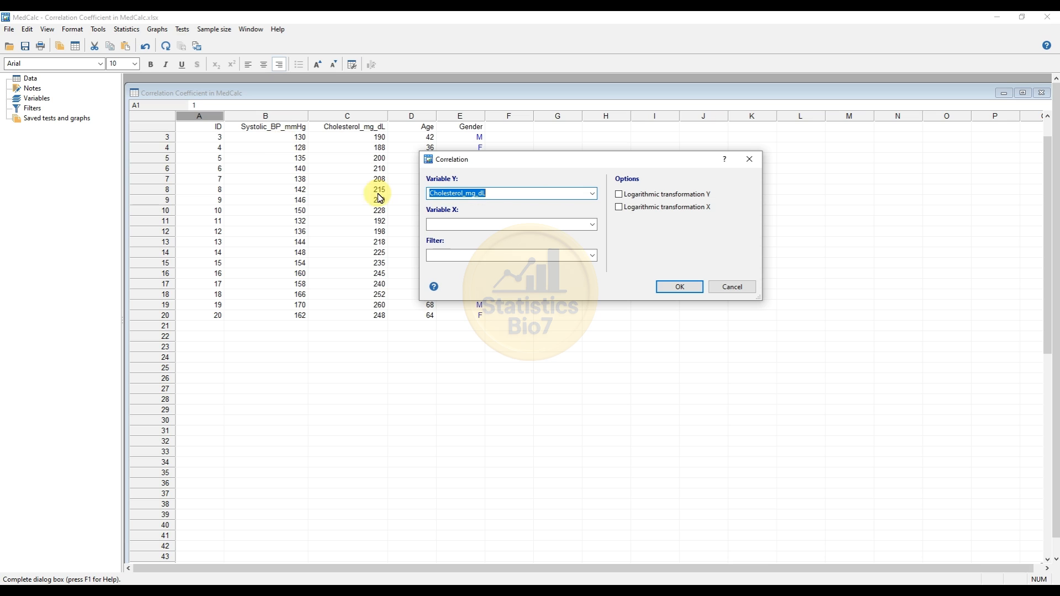
click(593, 225)
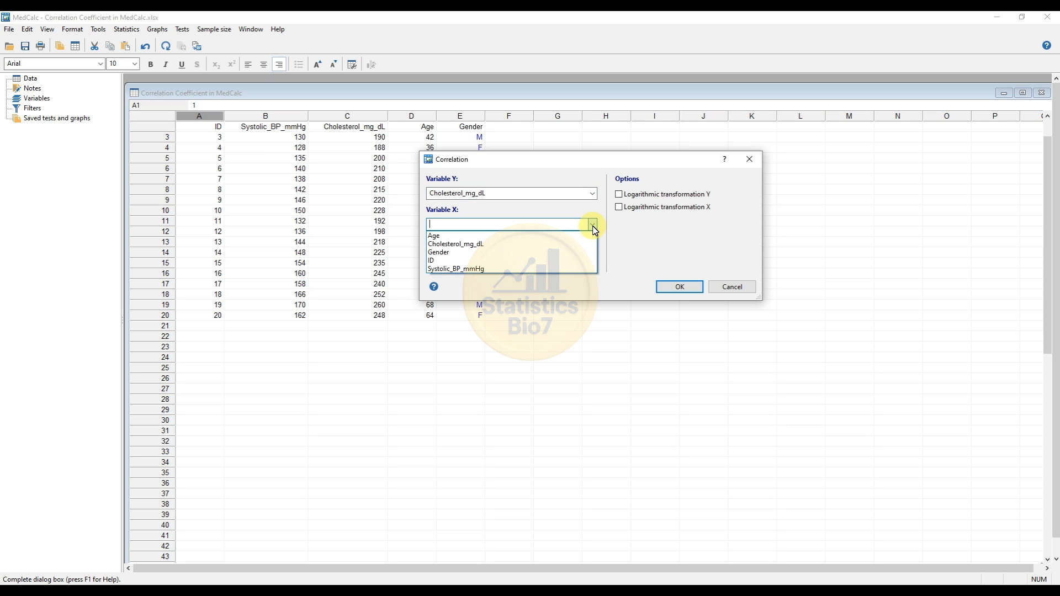
click(484, 270)
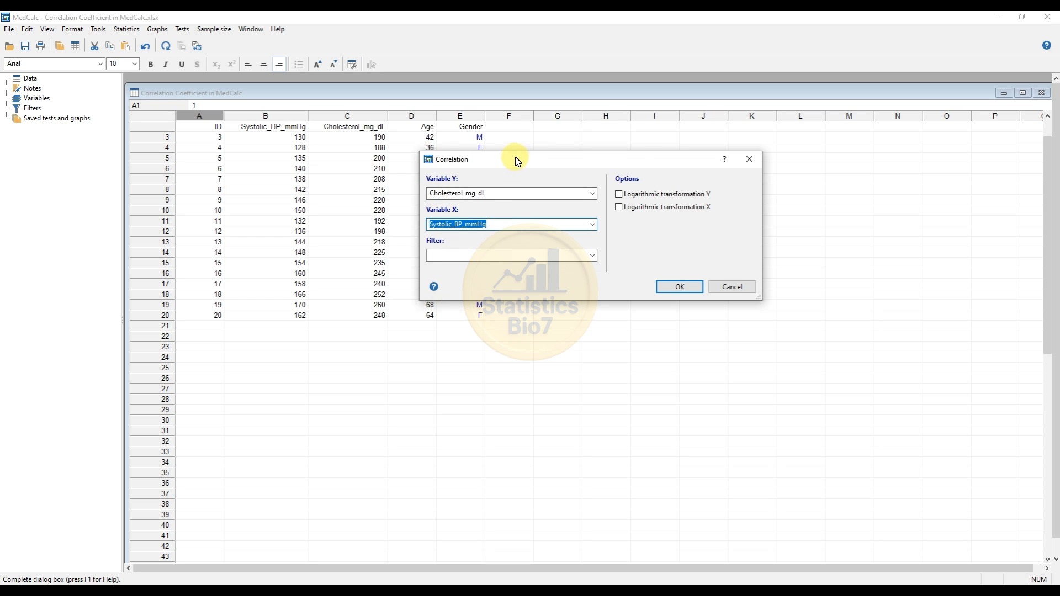
Calculate the correlation with no filter and no logarithmic transformations, and reposition the results window over the data sheet
drag(518, 161, 622, 166)
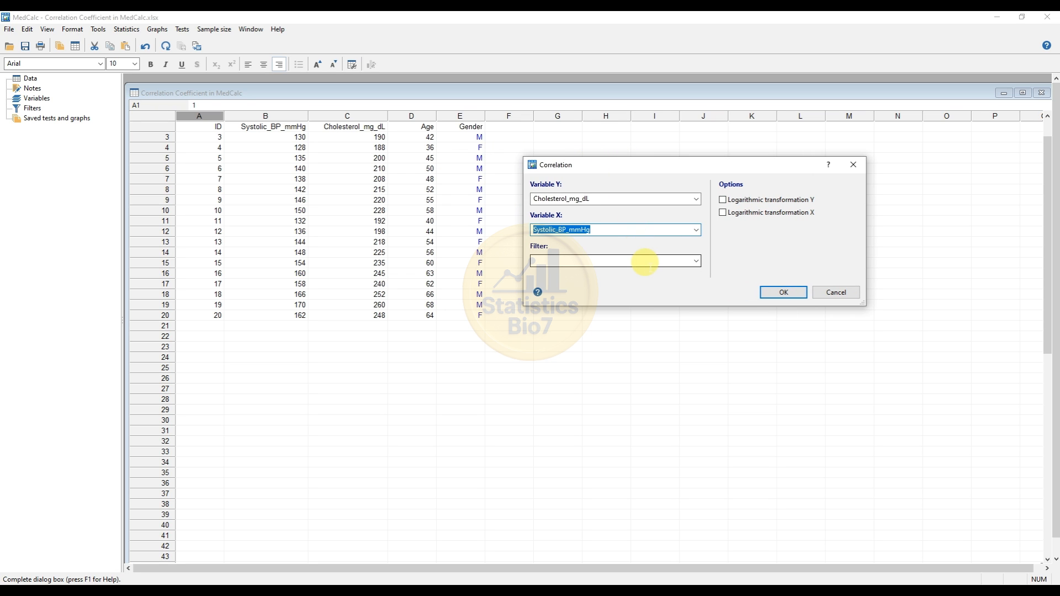
click(582, 264)
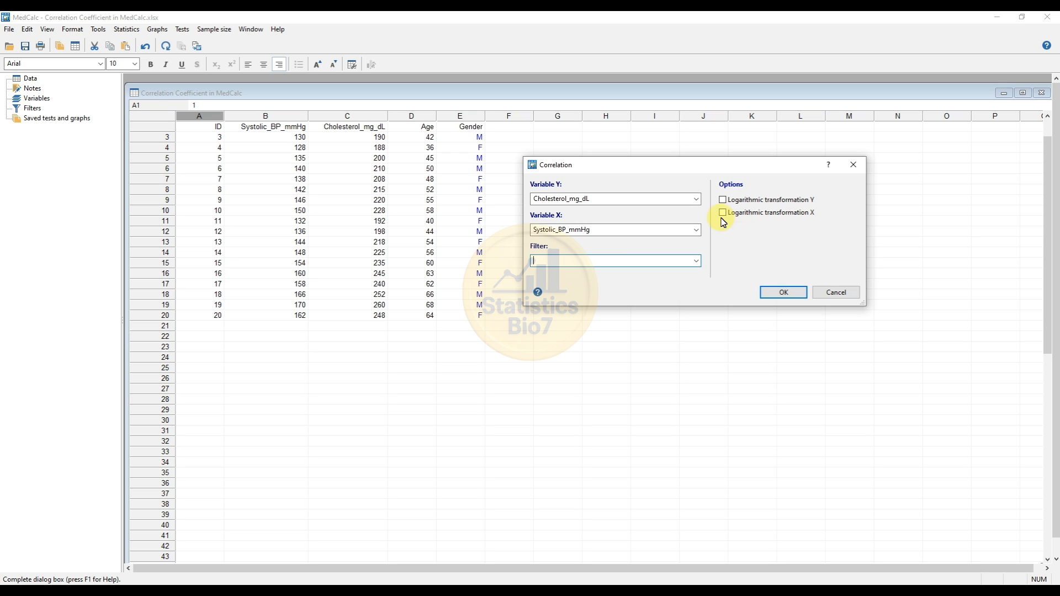
drag(683, 168, 612, 171)
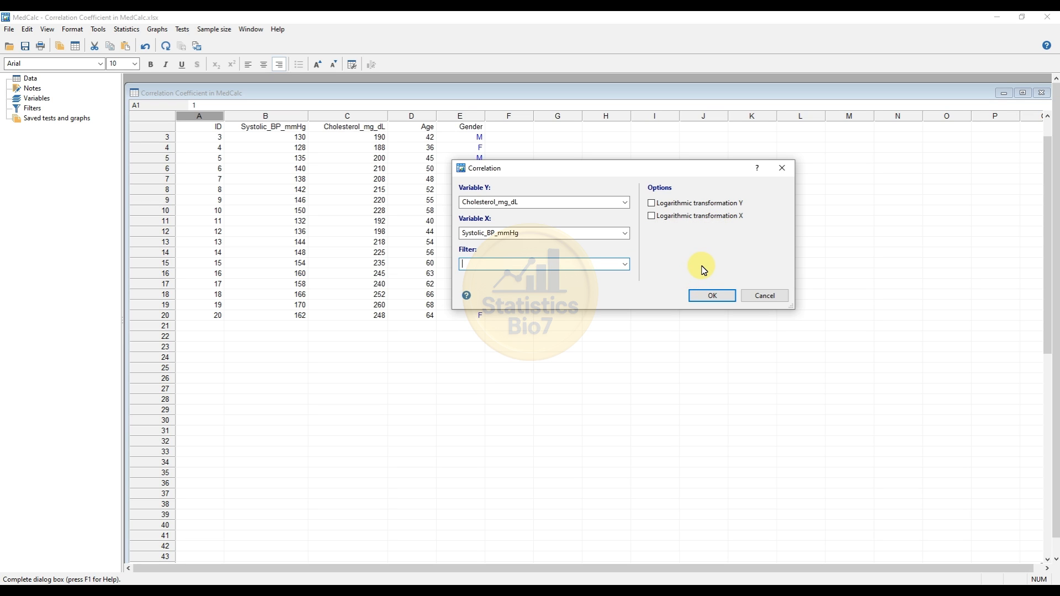
click(711, 297)
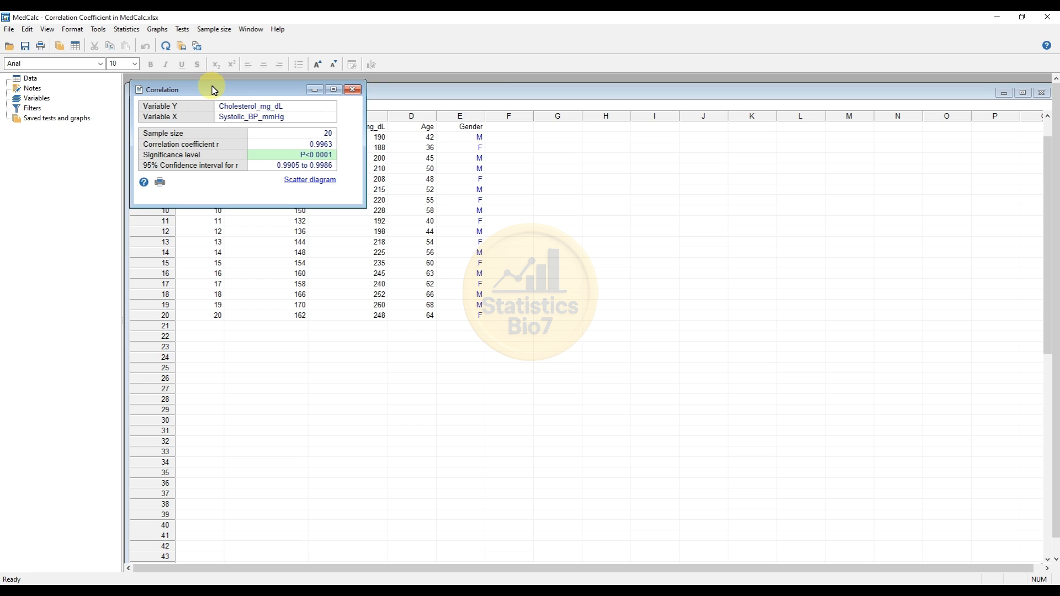
drag(214, 90, 384, 149)
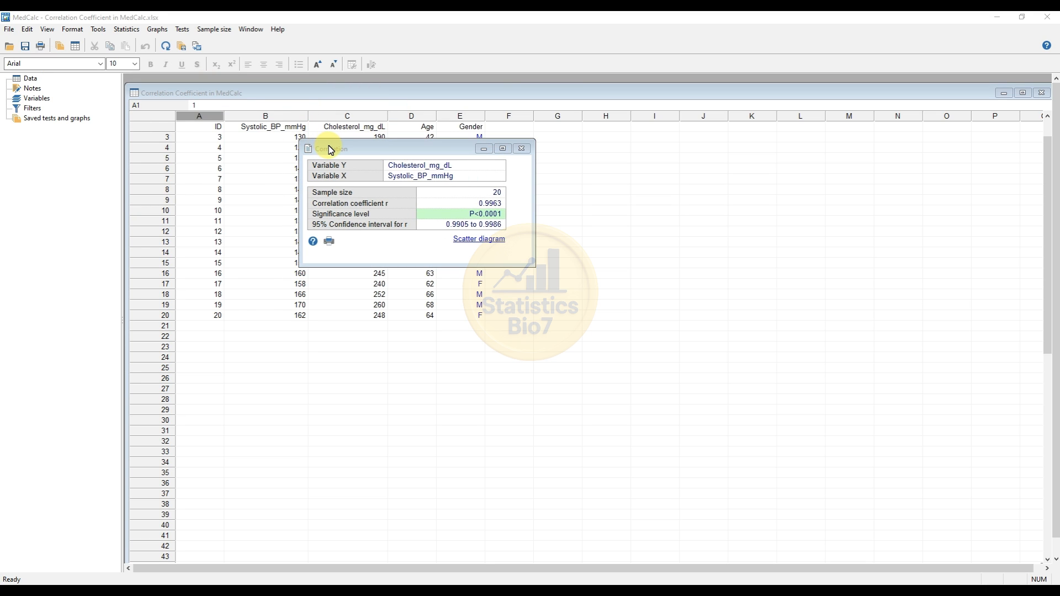
drag(330, 150, 328, 157)
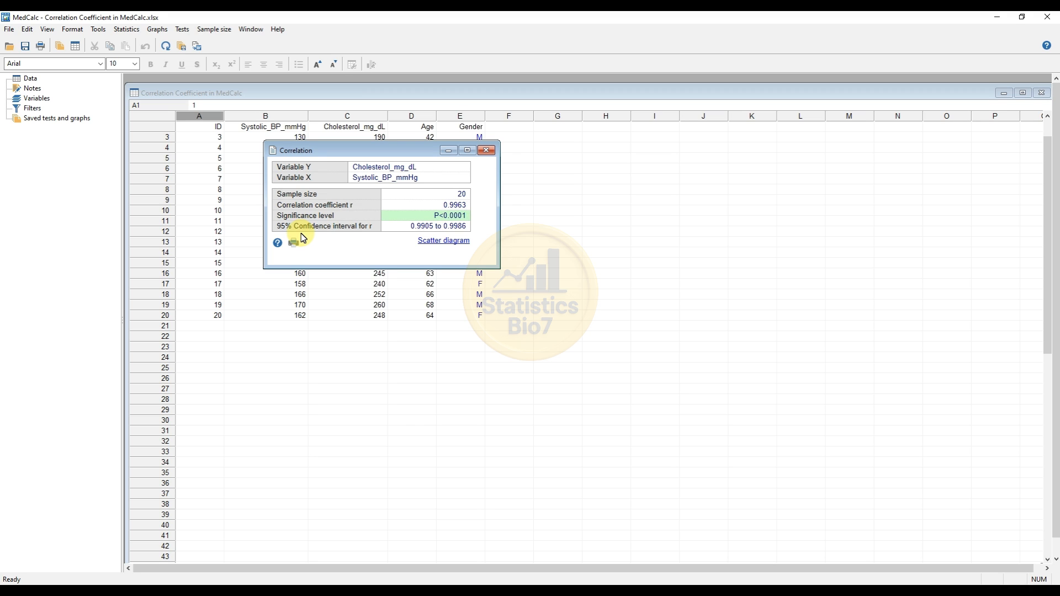
Open the scatter diagram settings from the correlation results and move the dialog clear of the results' upper part
click(440, 243)
drag(541, 152, 512, 160)
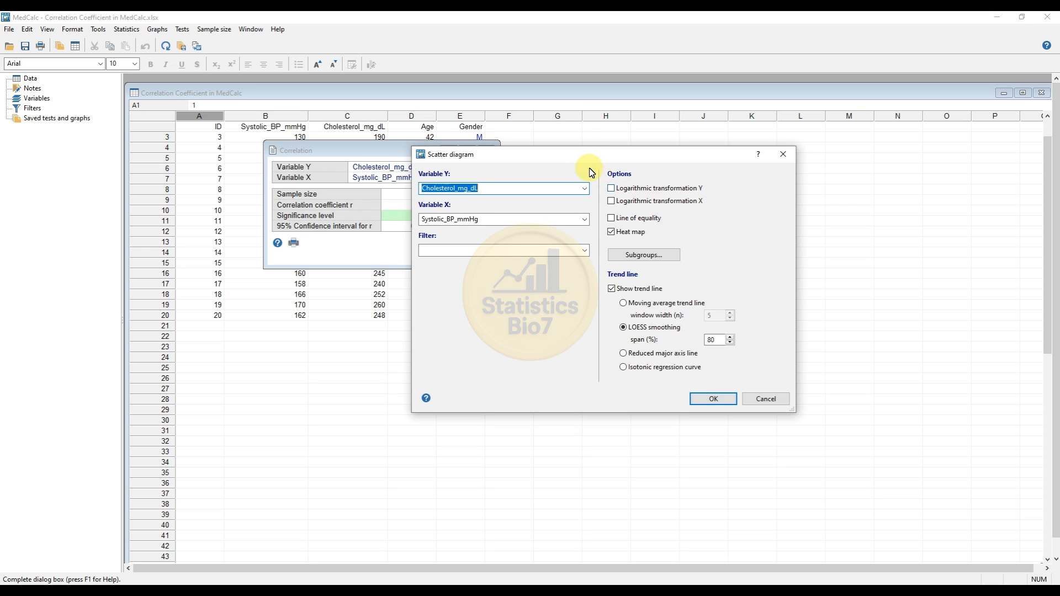
drag(584, 163, 406, 193)
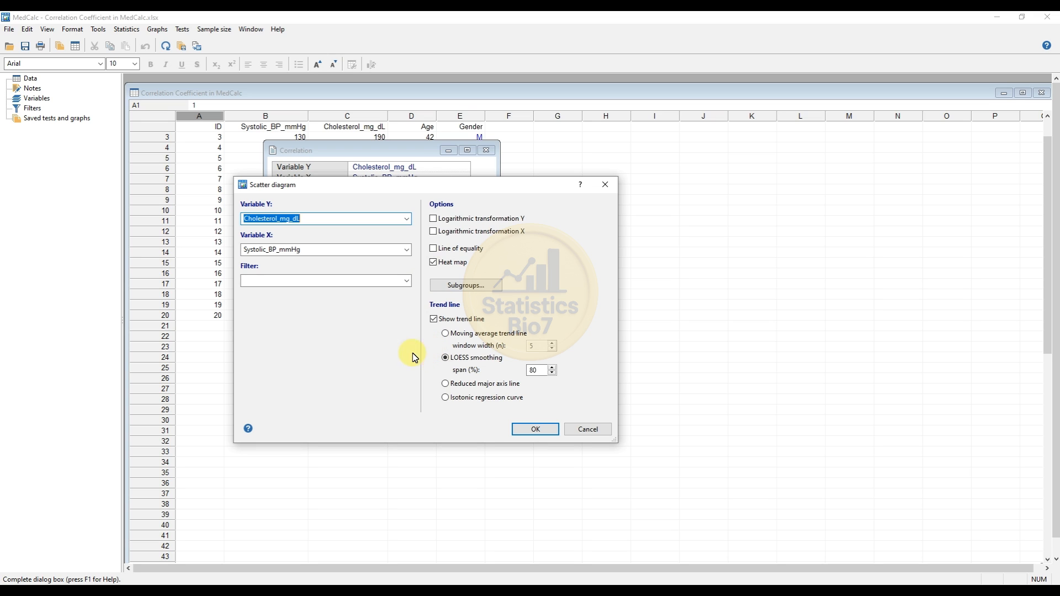
click(479, 292)
drag(750, 331, 569, 311)
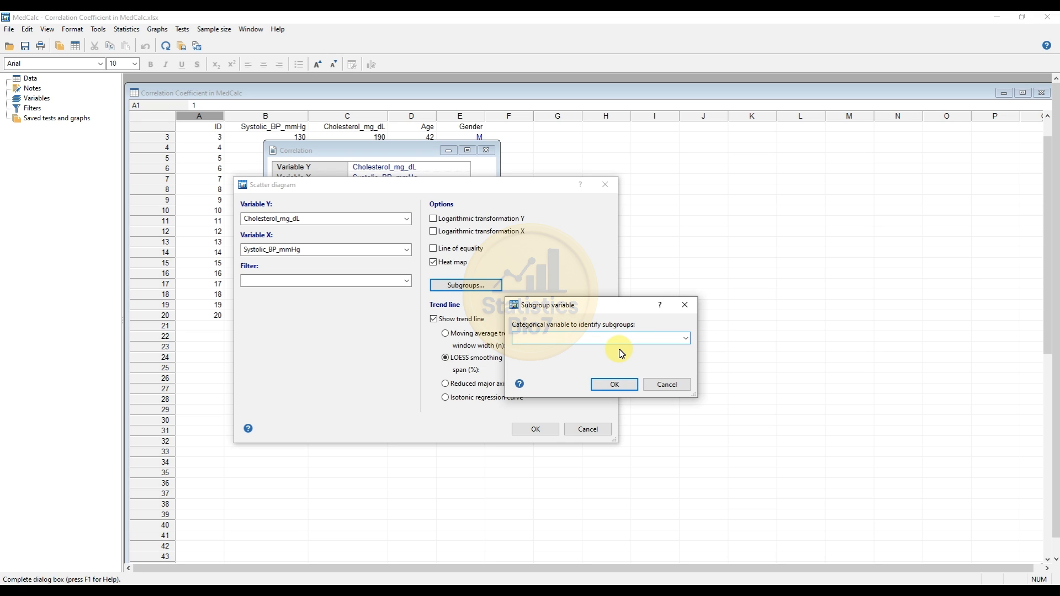
click(684, 305)
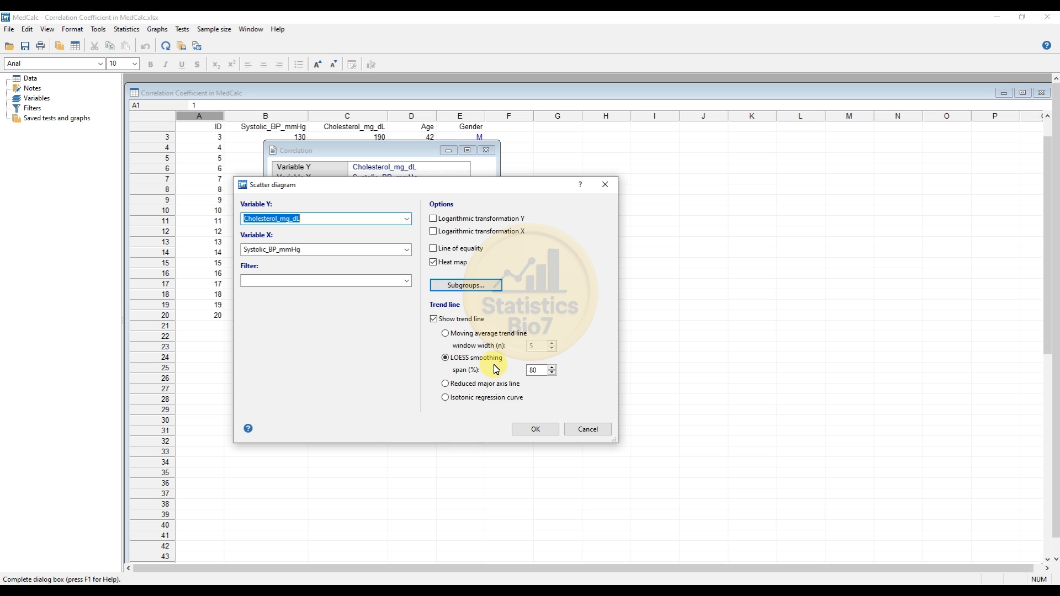
Generate the scatter diagram with the heat map and a LOESS trend line at 80% span, and reposition its window
double_click(538, 370)
click(538, 431)
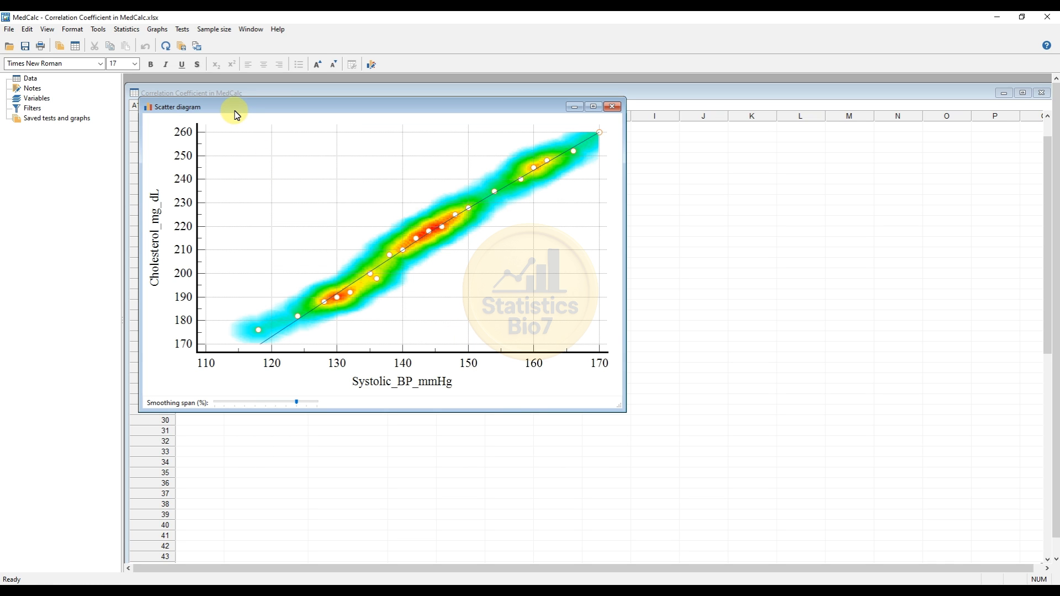
drag(236, 109, 356, 137)
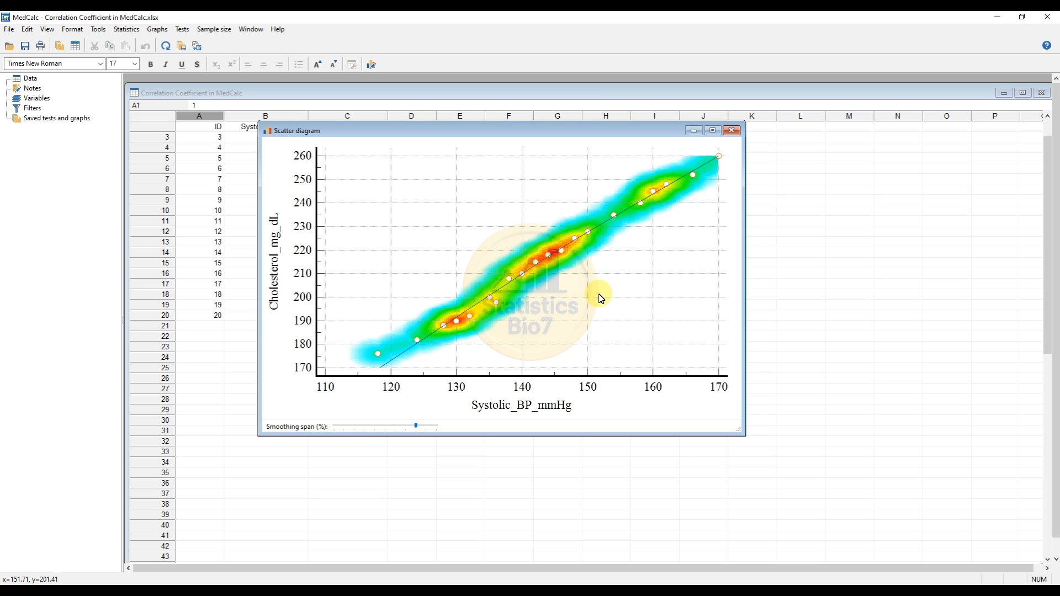
Format the scatter diagram's markers as filled circles with black marker color and black fill
right_click(538, 267)
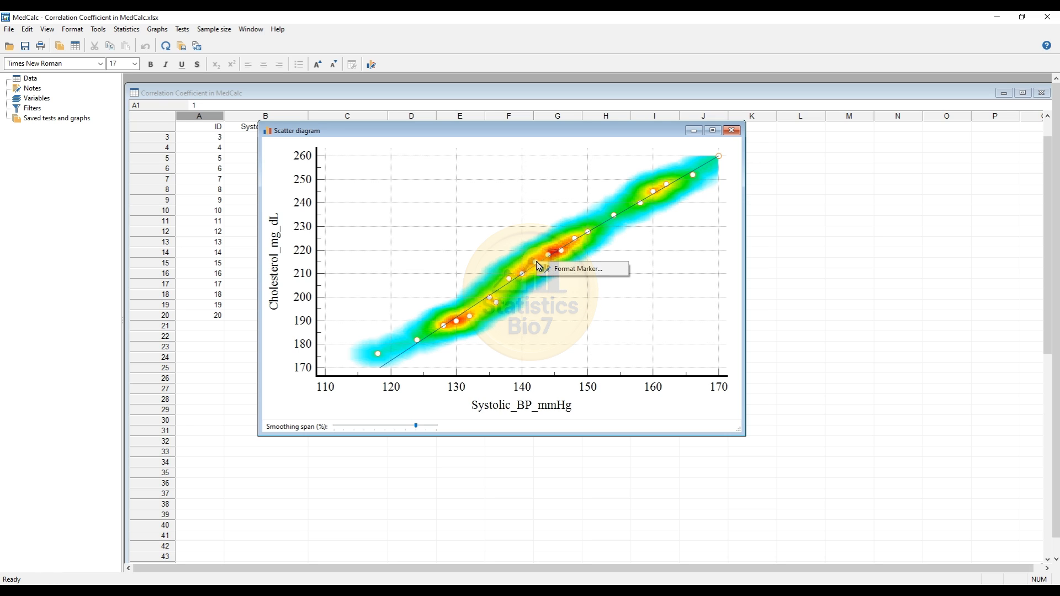
click(586, 275)
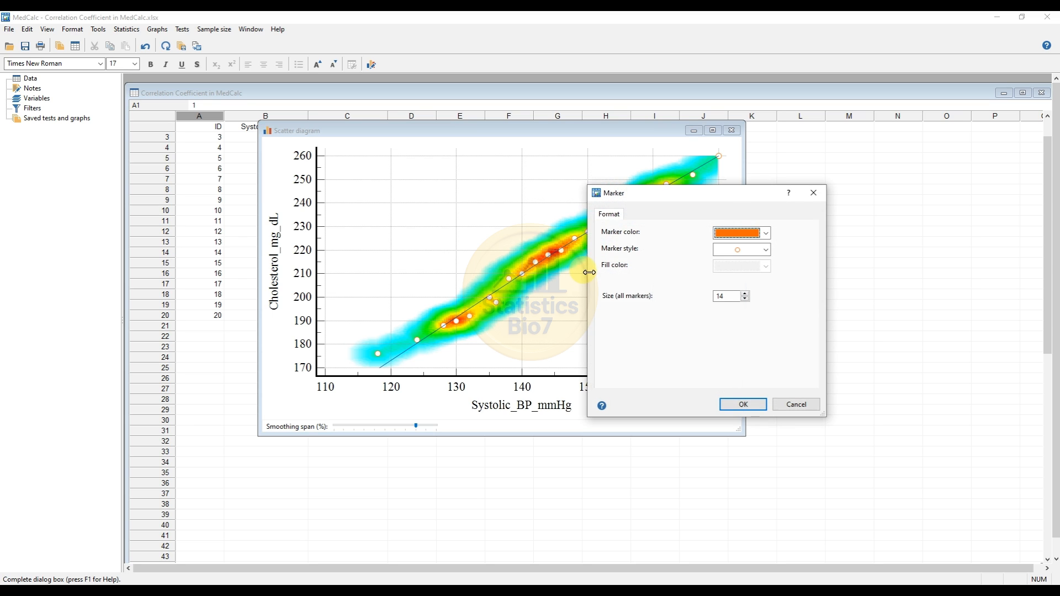
click(766, 234)
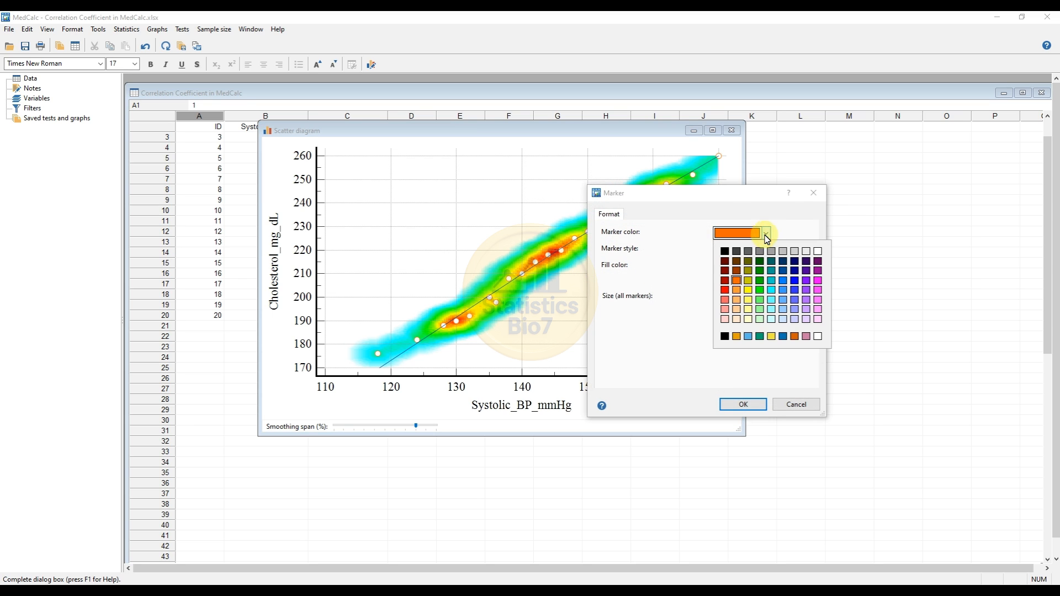
click(727, 252)
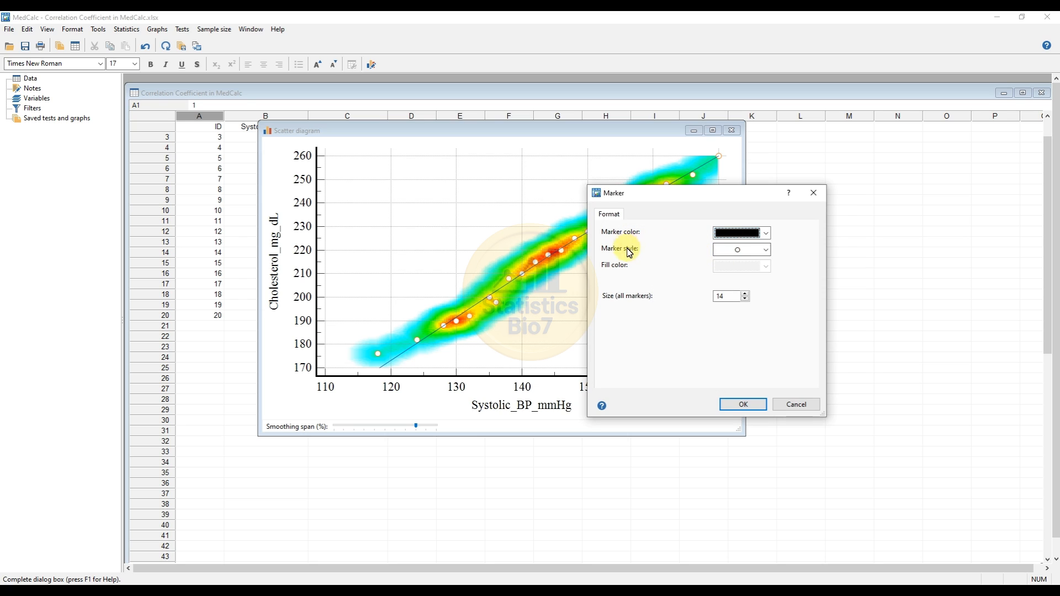
click(766, 251)
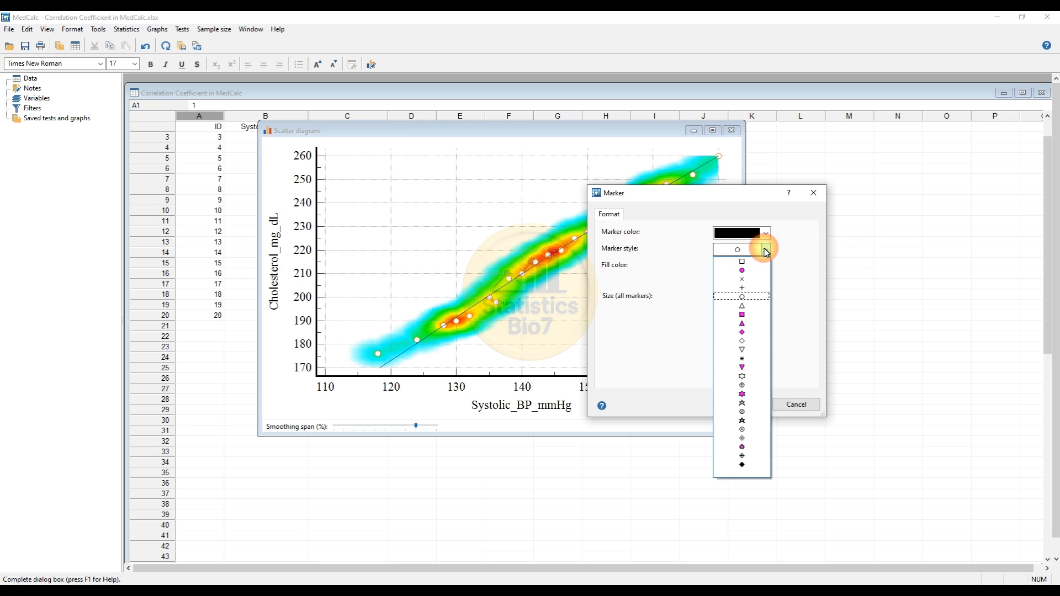
click(742, 271)
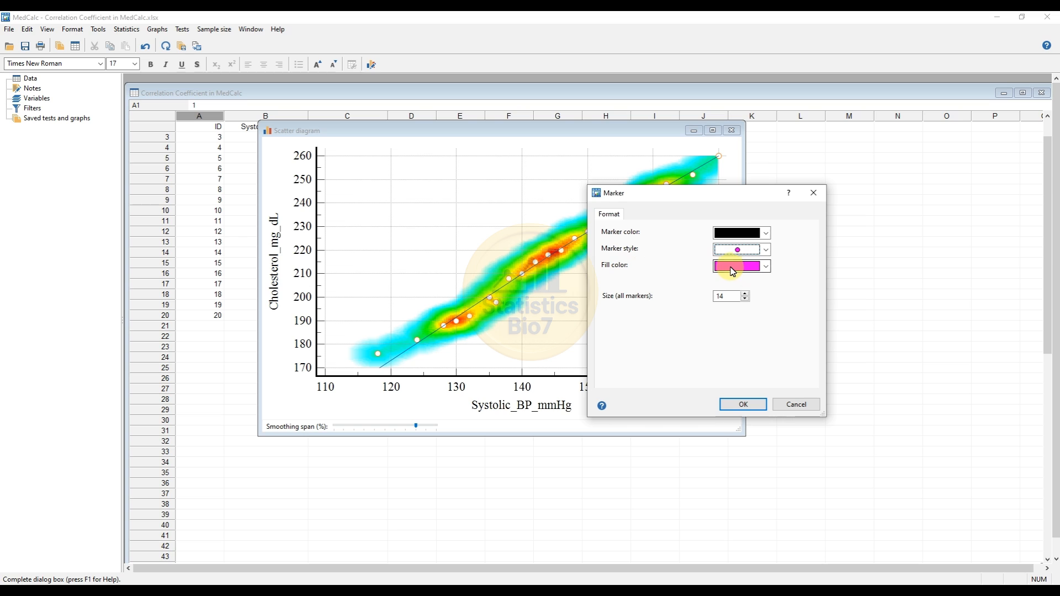
click(736, 269)
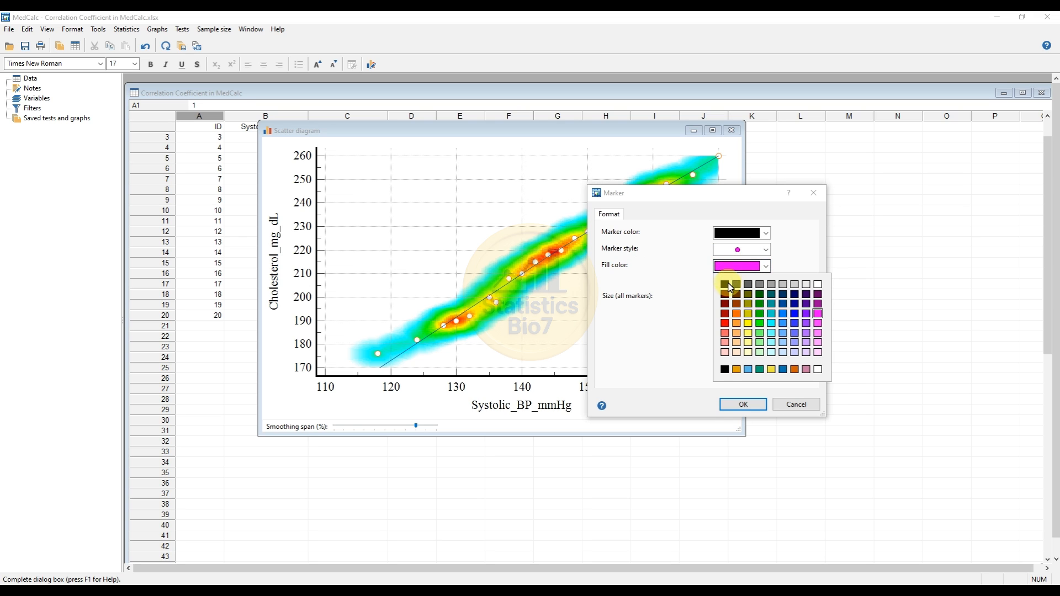
click(726, 286)
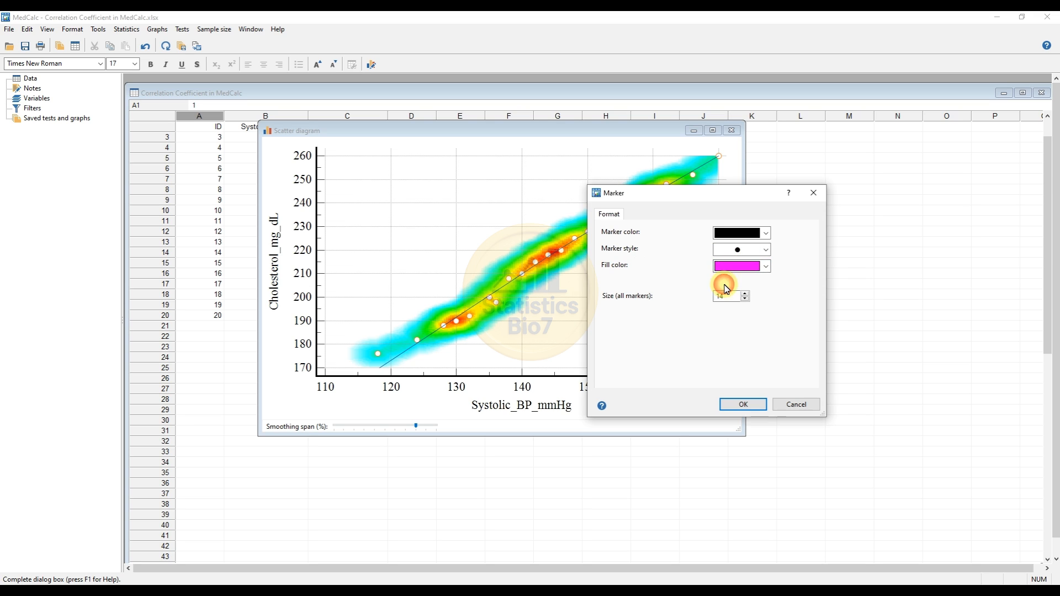
click(749, 405)
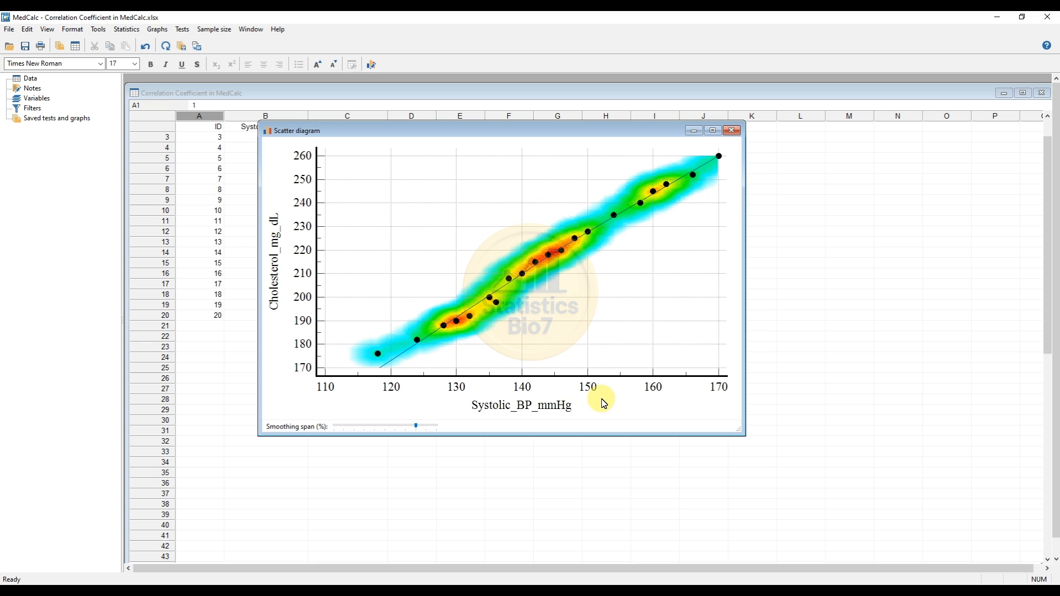
Place the scatter diagram window beside the correlation results so both are fully visible
drag(455, 130, 398, 138)
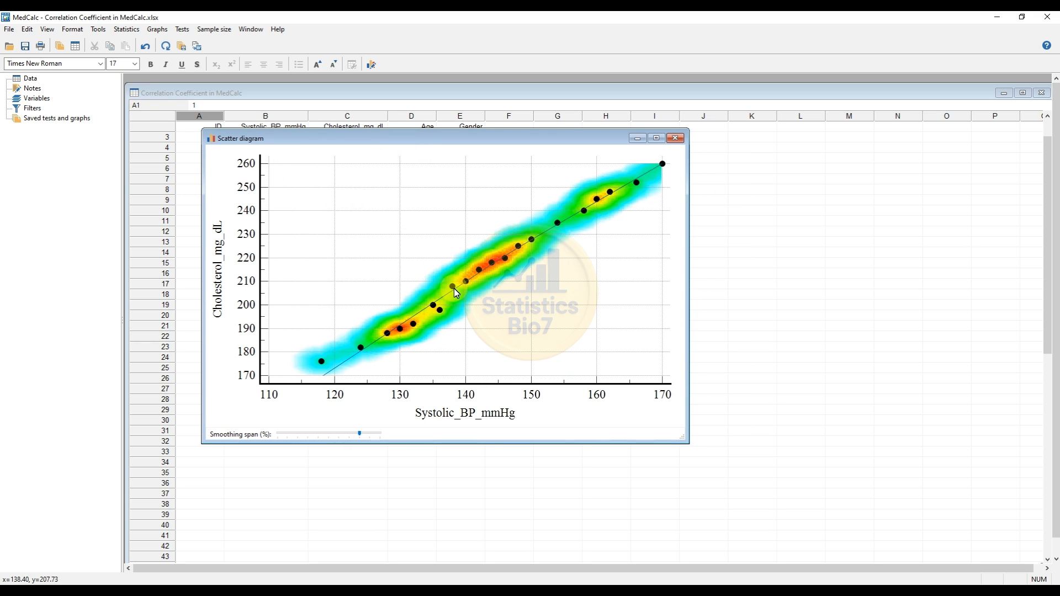
click(329, 140)
drag(330, 143, 633, 155)
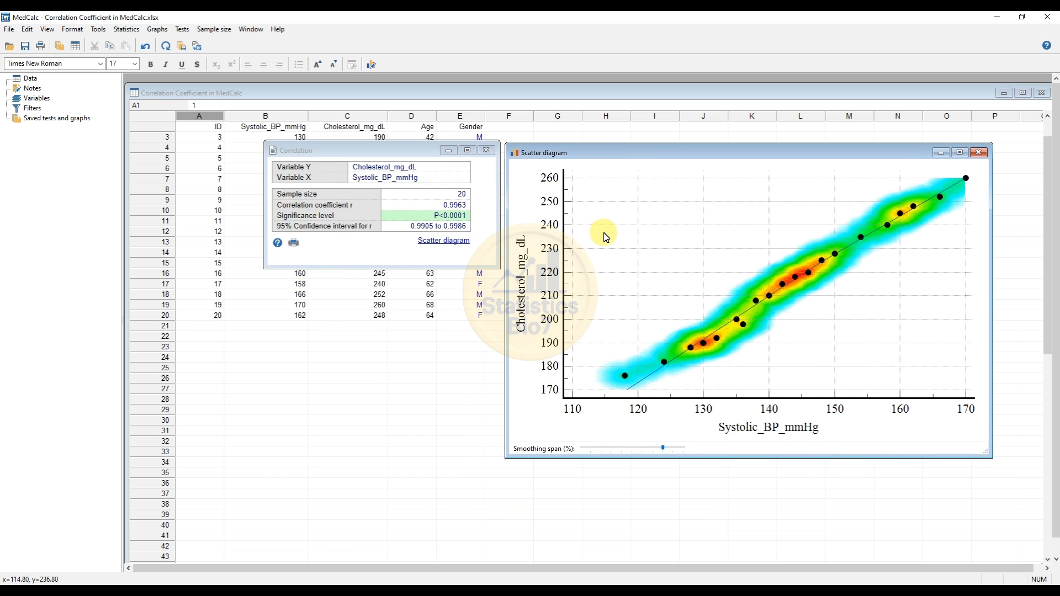